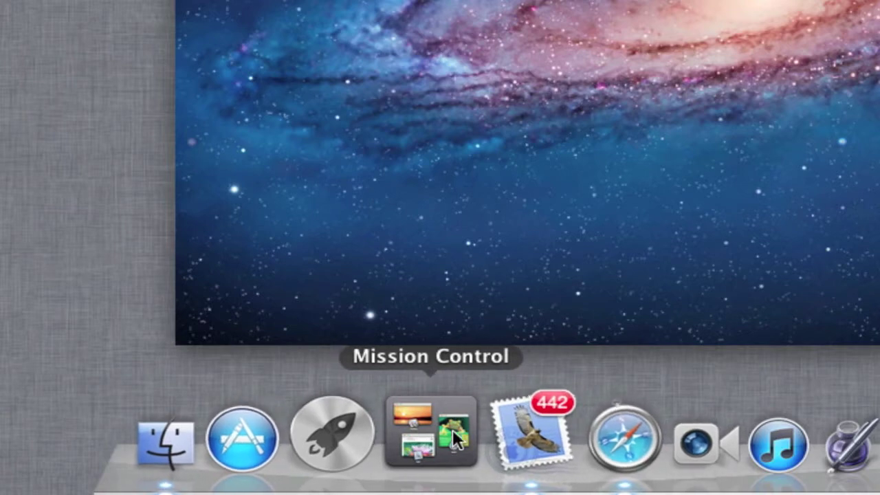
Open the desktops overview twice, each time returning to the empty Desktop 4.
{"action": "left_click", "coordinate": [435, 472]}
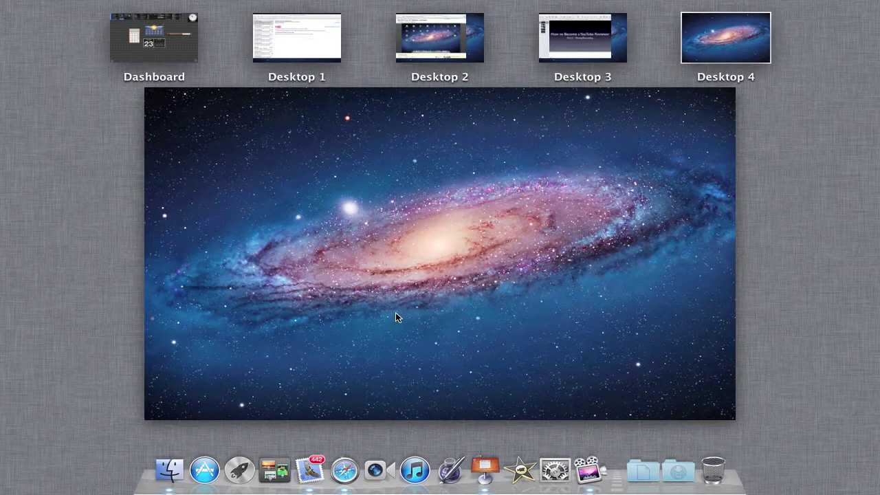
{"action": "left_click", "coordinate": [395, 312]}
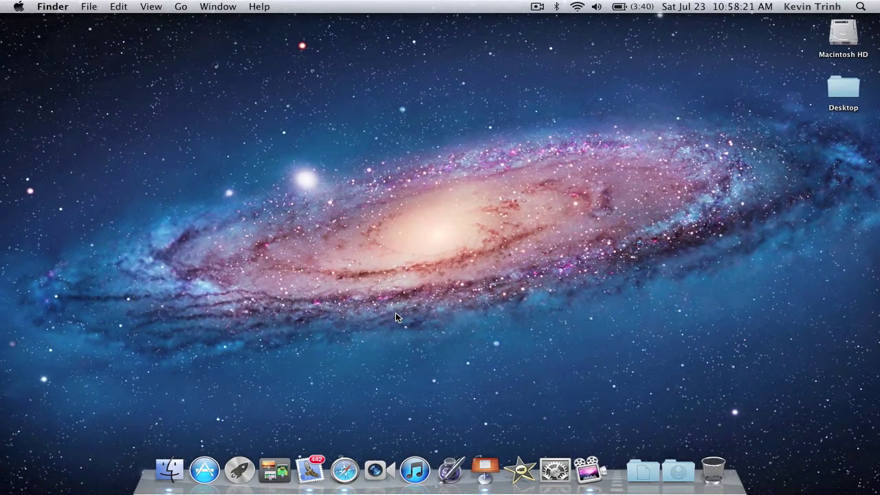
{"action": "left_click", "coordinate": [275, 473]}
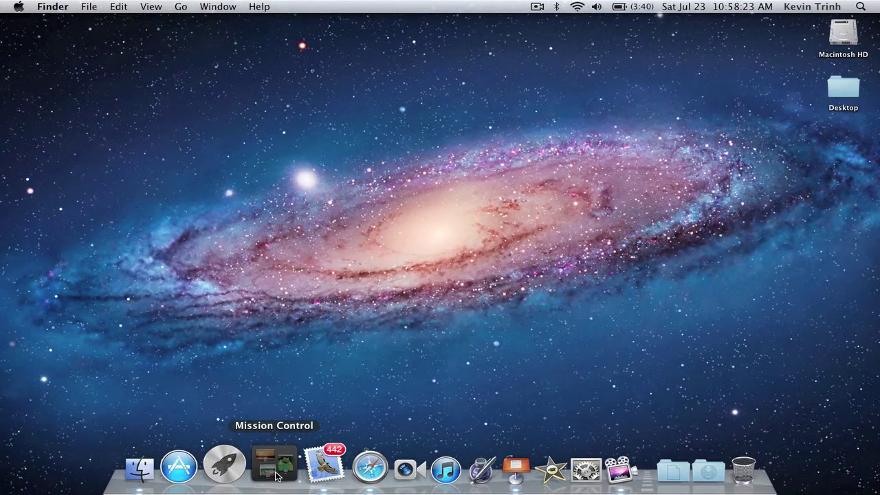
{"action": "left_click", "coordinate": [412, 338]}
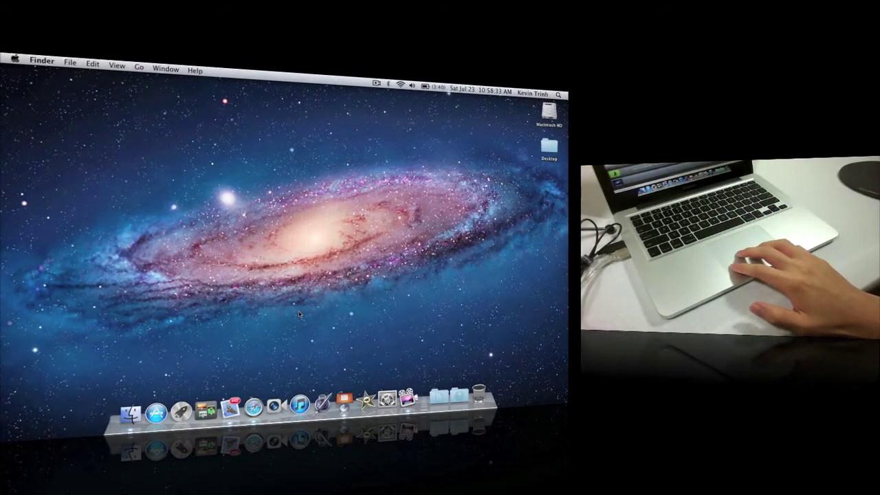
Show all desktops, flip between Desktops 3 and 2, then go back to empty Desktop 4.
{"action": "key", "text": "ctrl+Up"}
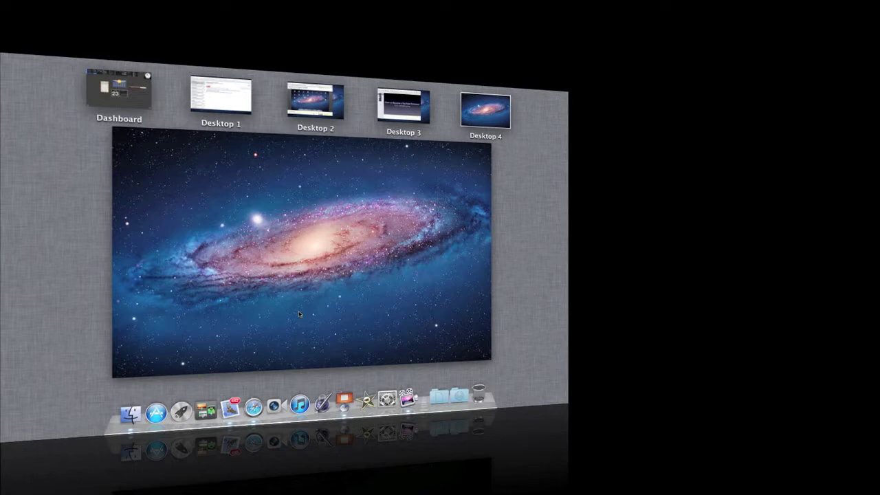
{"action": "key", "text": "ctrl+Left"}
{"action": "key", "text": "ctrl+Left"}
{"action": "key", "text": "ctrl+Right"}
{"action": "key", "text": "ctrl+Right"}
{"action": "left_click", "coordinate": [299, 314]}
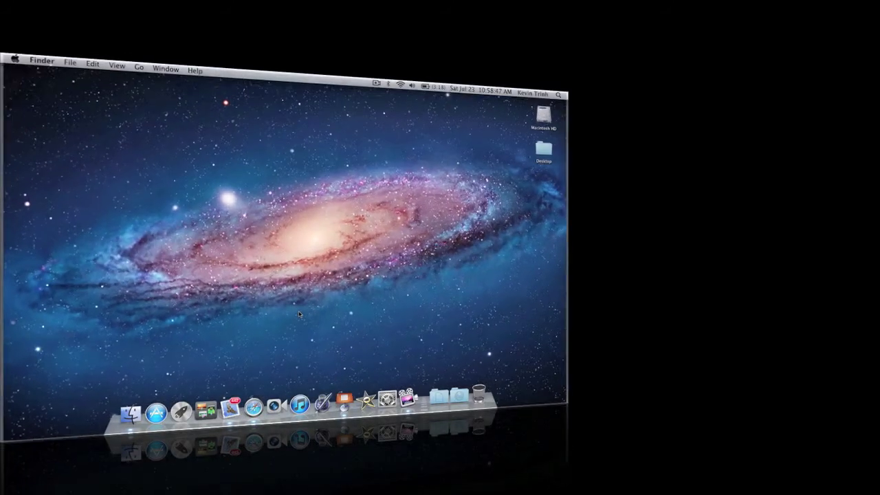
Switch across the Keynote and Mail desktops and back to the empty Finder desktop.
{"action": "key", "text": "ctrl+Left"}
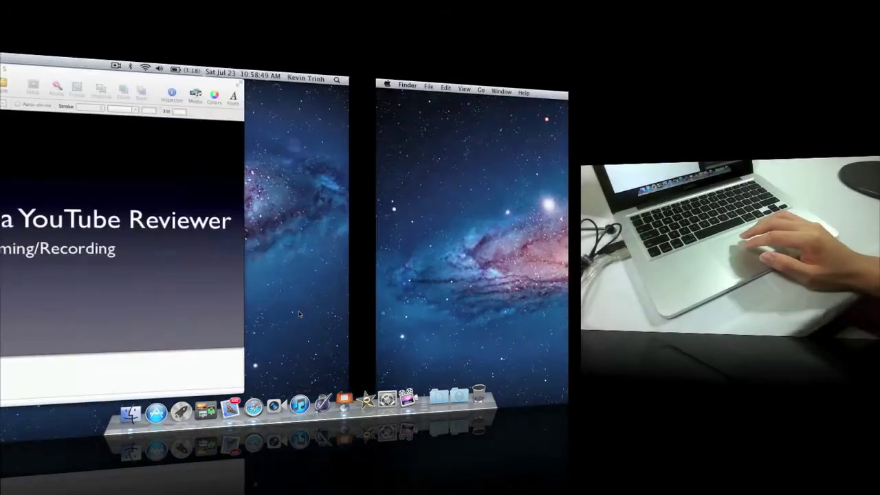
{"action": "key", "text": "ctrl+Left"}
{"action": "key", "text": "ctrl+Left"}
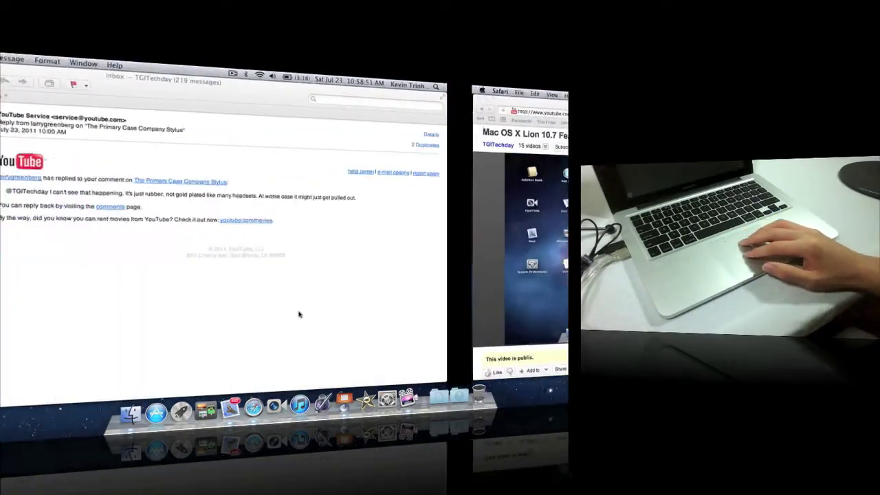
{"action": "key", "text": "ctrl+Right"}
{"action": "key", "text": "ctrl+Right"}
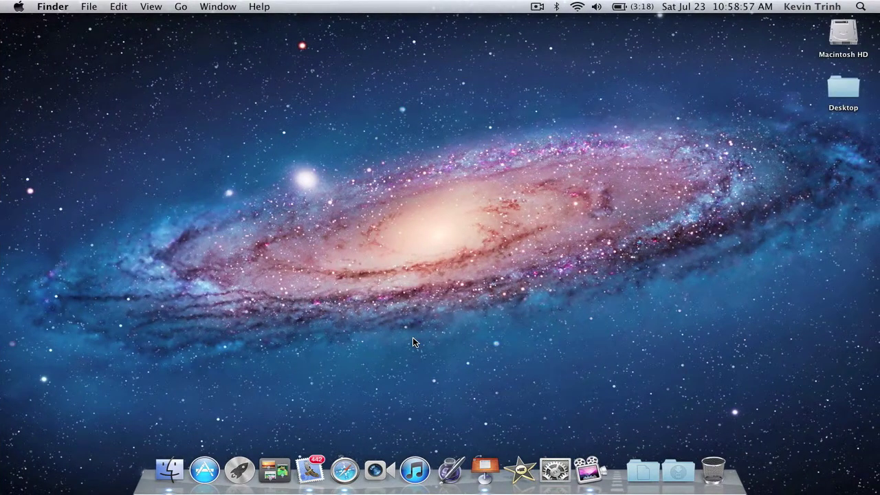
{"action": "key", "text": "ctrl+Left"}
{"action": "key", "text": "ctrl+Left"}
{"action": "key", "text": "ctrl+Left"}
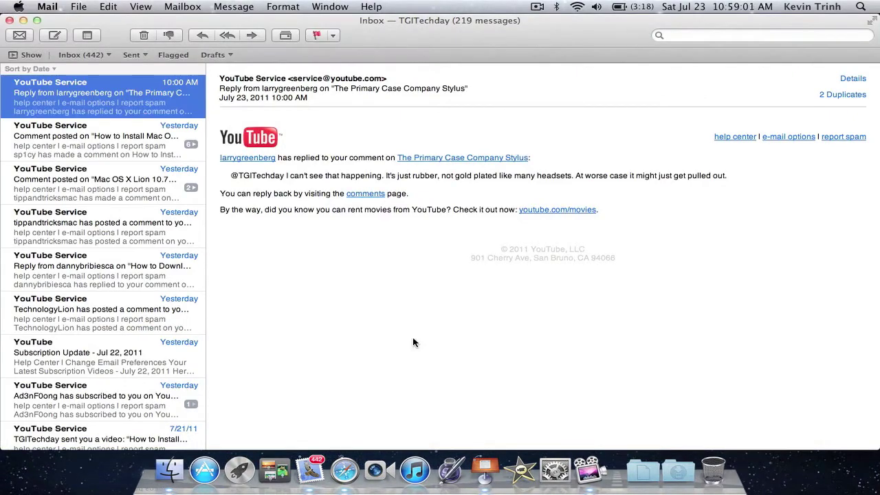
{"action": "key", "text": "ctrl+Right"}
{"action": "key", "text": "ctrl+Right"}
{"action": "key", "text": "ctrl+Right"}
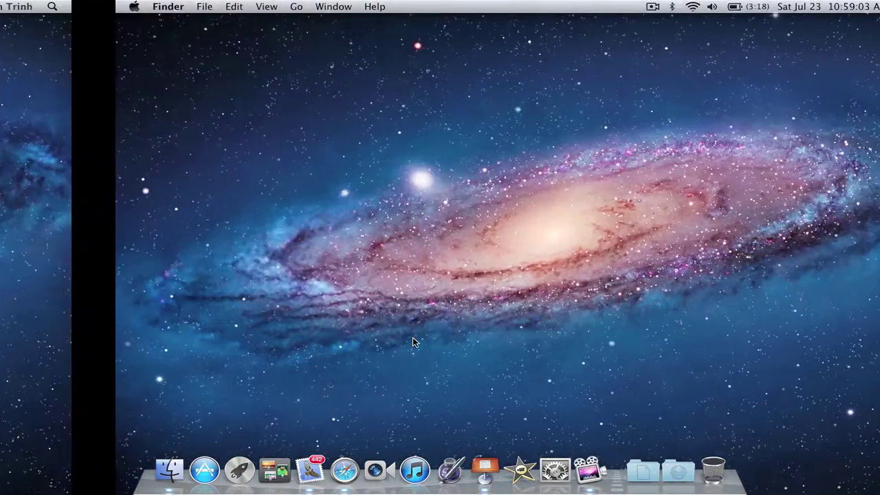
From the overview, jump to Desktop 1's Mail inbox, then to empty Desktop 4, and reopen the overview.
{"action": "key", "text": "ctrl+Up"}
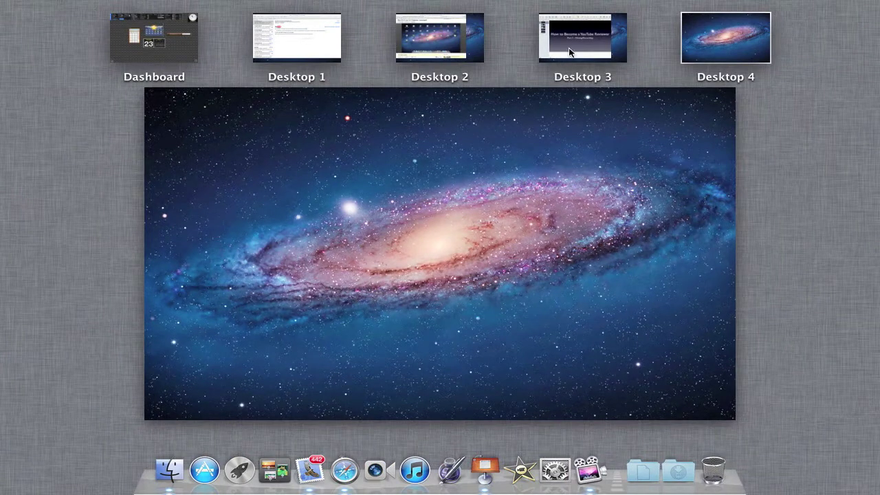
{"action": "left_click", "coordinate": [299, 32]}
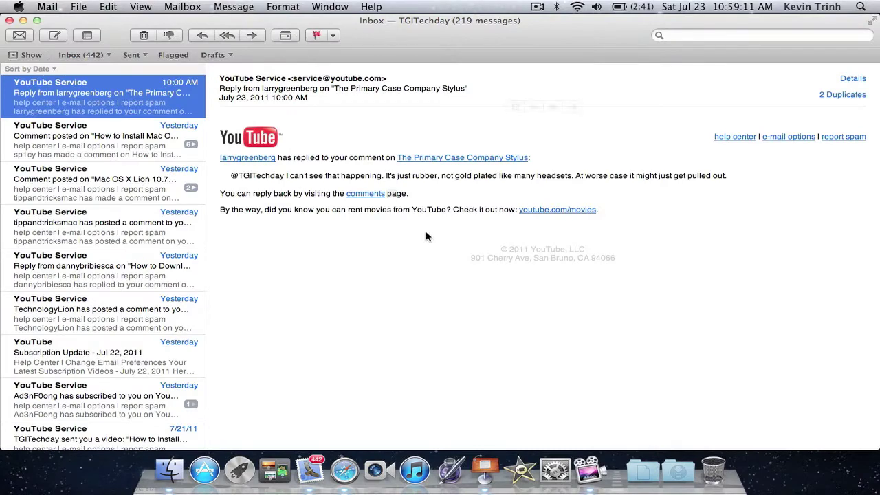
{"action": "key", "text": "ctrl+Up"}
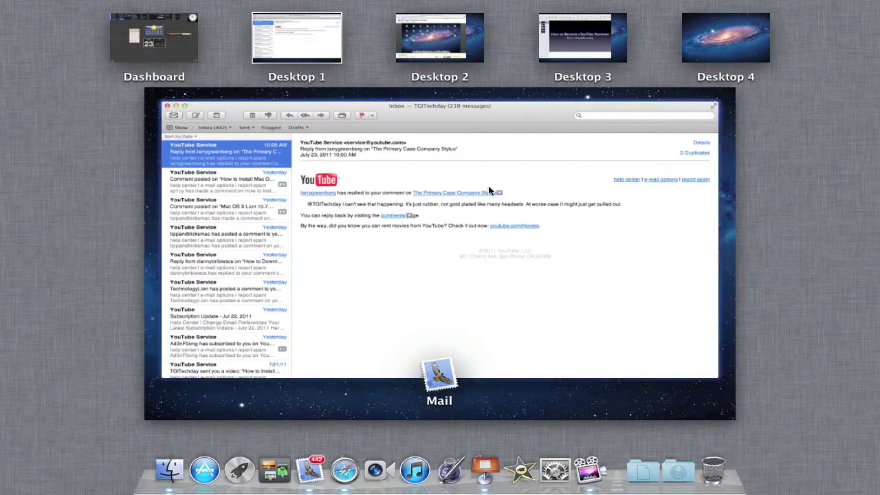
{"action": "left_click", "coordinate": [713, 32]}
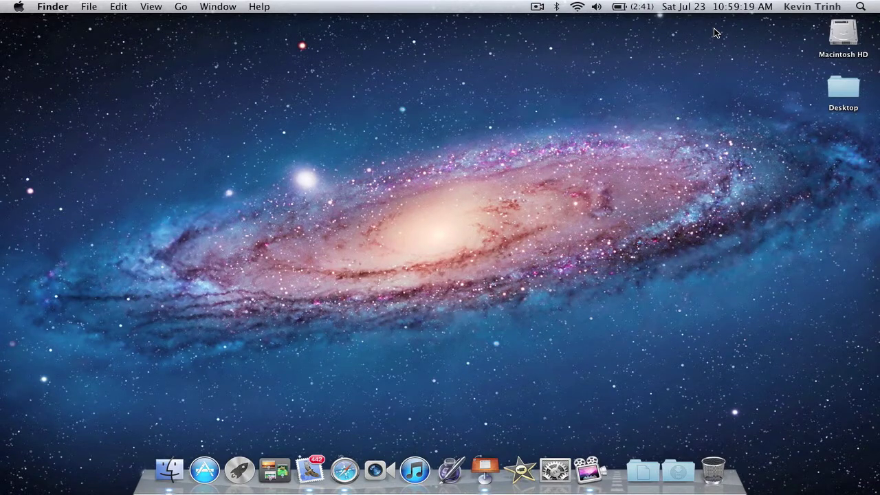
{"action": "key", "text": "ctrl+Up"}
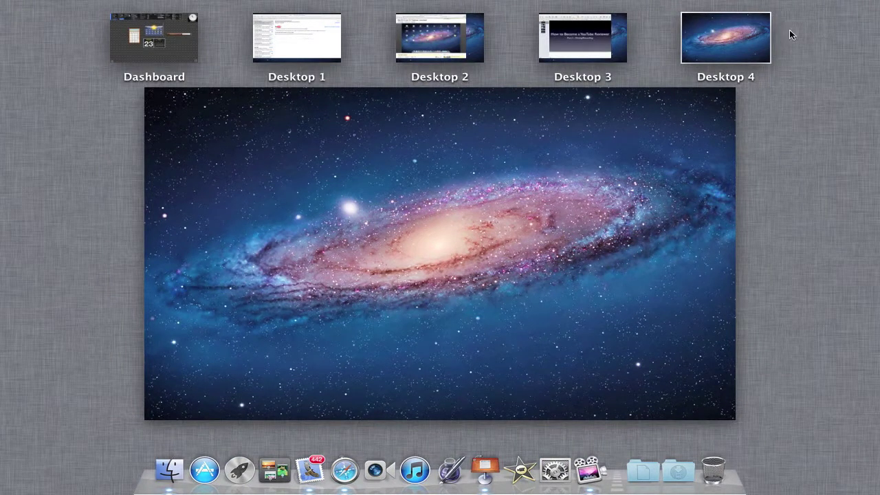
Add Desktops 5 and 6 with the + tile, then close Desktops 6, 5 and 4.
{"action": "mouse_move", "coordinate": [867, 40]}
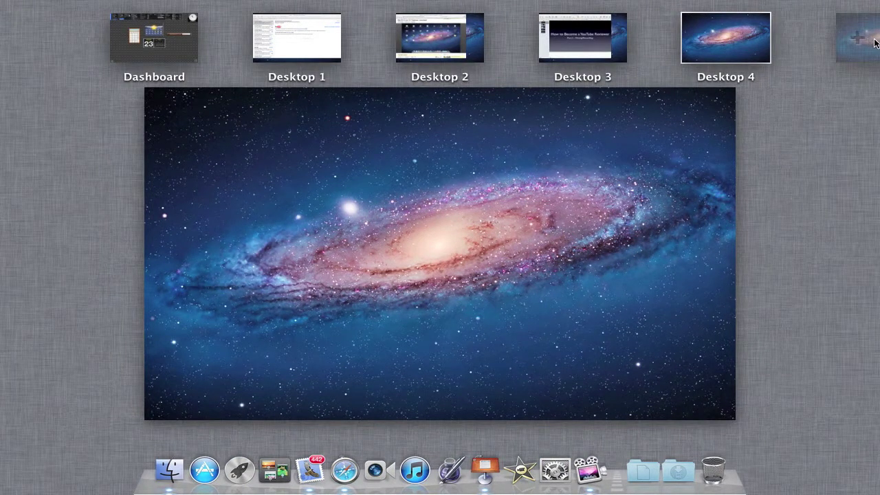
{"action": "left_click", "coordinate": [873, 42]}
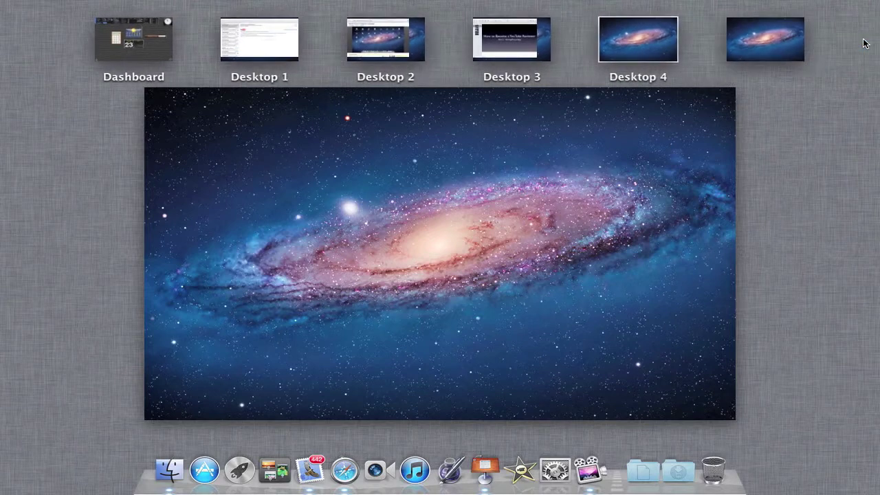
{"action": "left_click", "coordinate": [871, 41]}
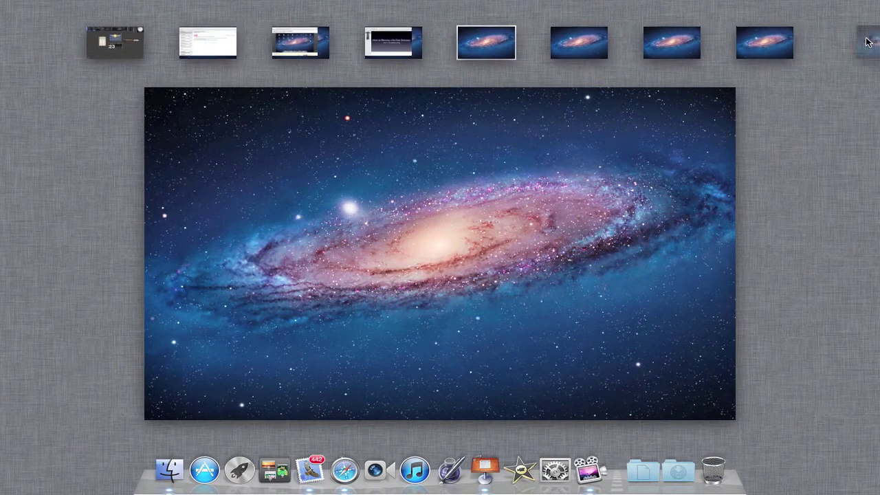
{"action": "left_click", "coordinate": [641, 15]}
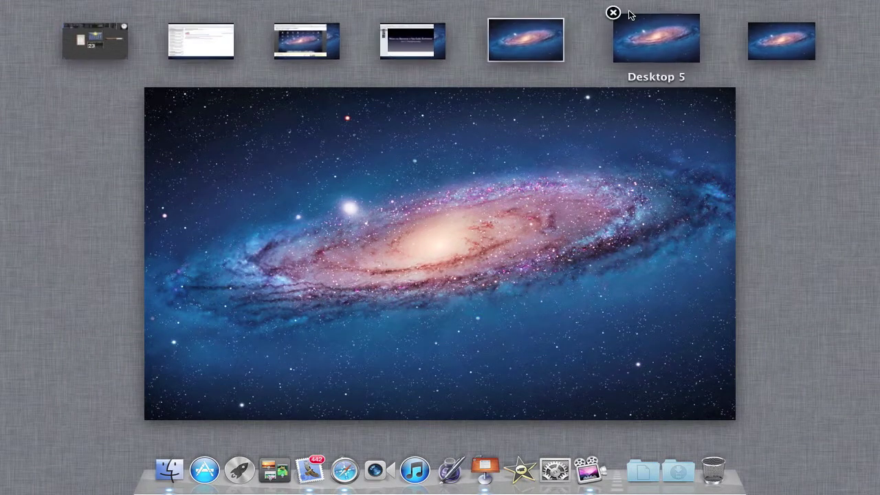
{"action": "left_click", "coordinate": [614, 13]}
{"action": "left_click", "coordinate": [588, 17]}
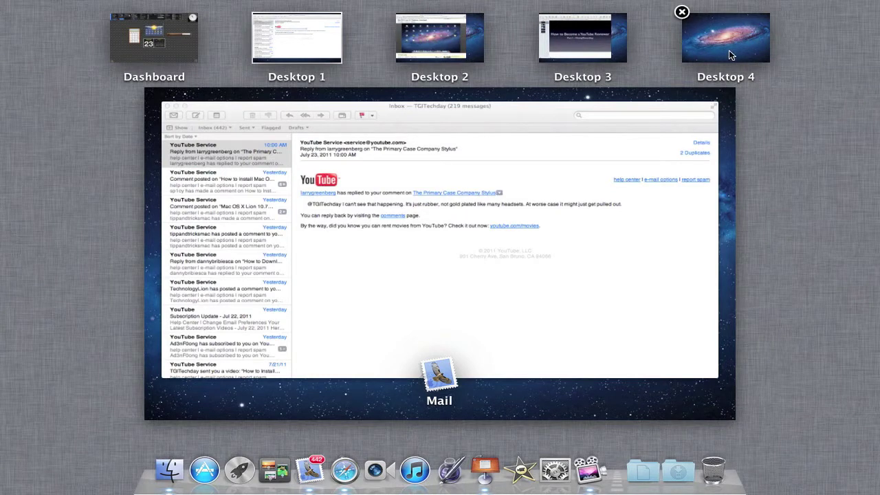
On Desktop 2, open new Safari windows and load YouTube and Twitter from the bookmarks.
{"action": "left_click", "coordinate": [445, 49]}
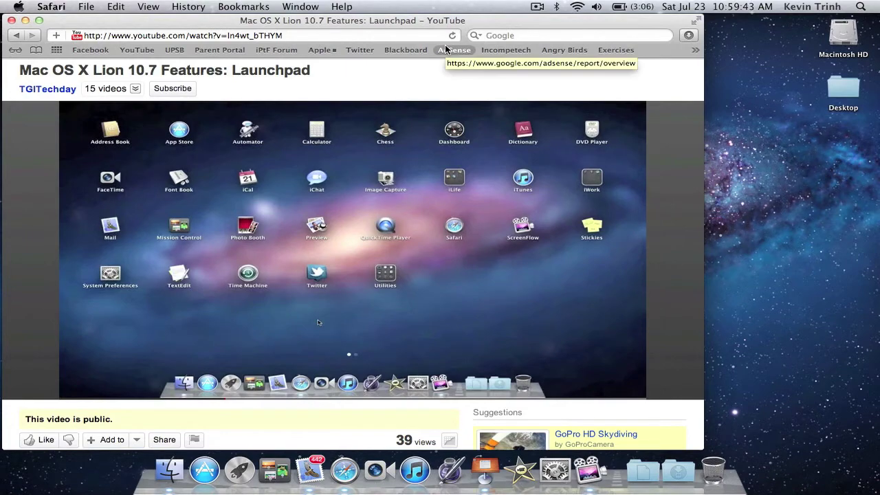
{"action": "key", "text": "super+n"}
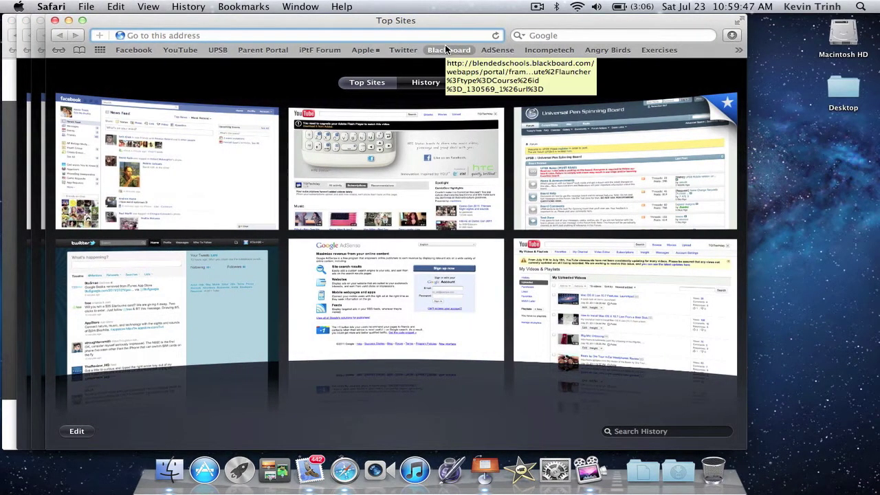
{"action": "left_click", "coordinate": [197, 52]}
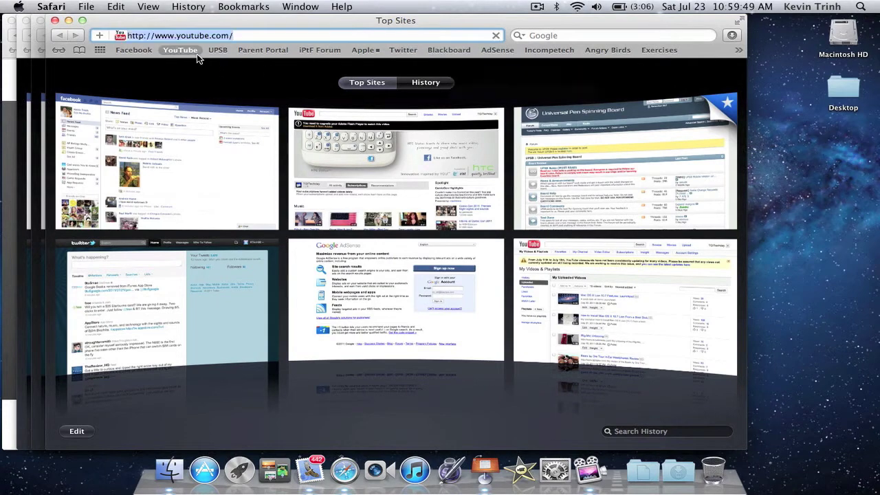
{"action": "key", "text": "super+w"}
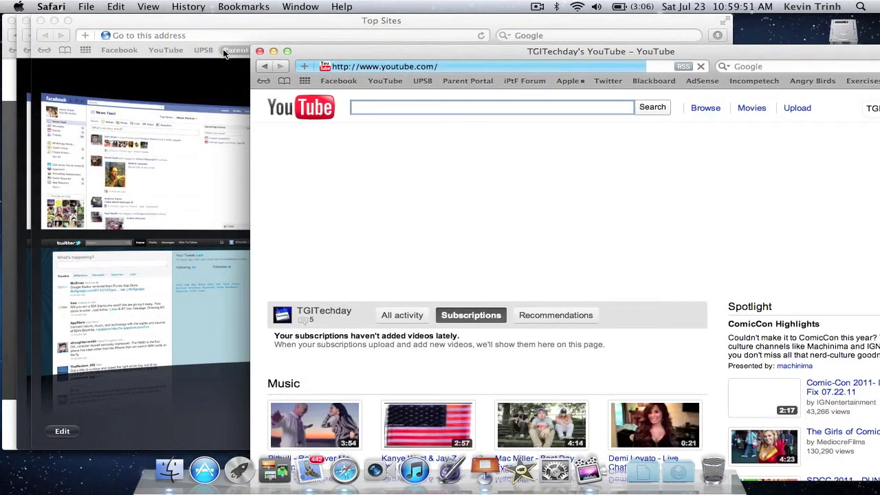
{"action": "left_click", "coordinate": [202, 77]}
{"action": "left_click", "coordinate": [387, 49]}
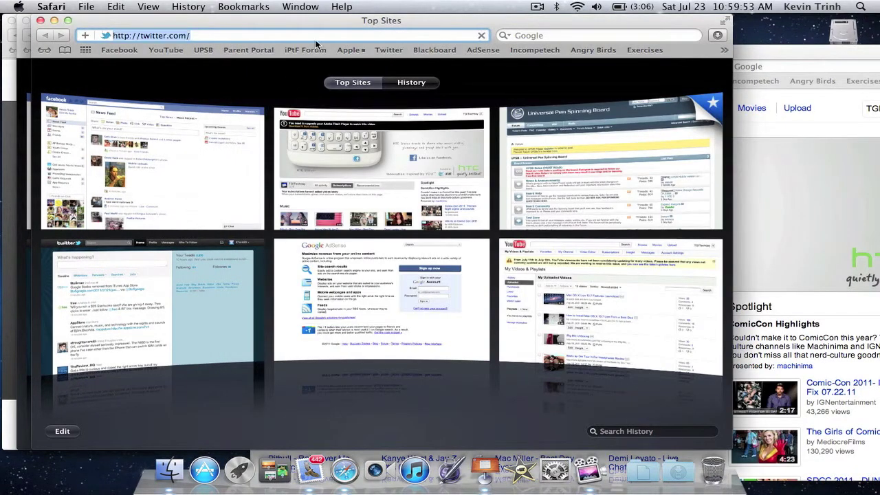
Arrange the Twitter and YouTube windows, close the spare Top Sites window, and mute the sound.
{"action": "left_click_drag", "start_coordinate": [258, 22], "coordinate": [465, 98]}
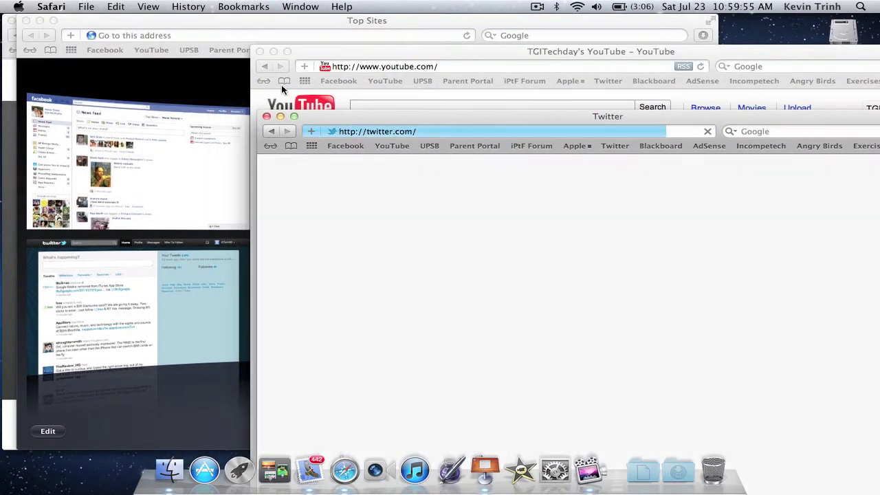
{"action": "left_click", "coordinate": [237, 79]}
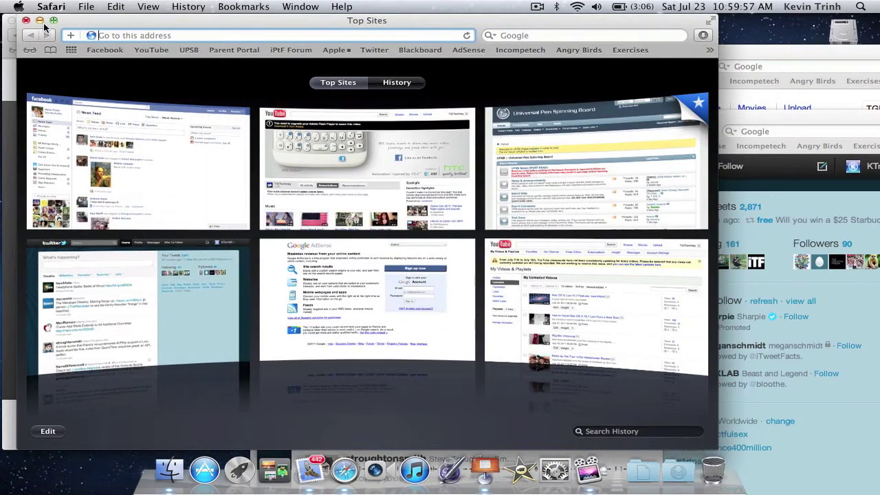
{"action": "left_click", "coordinate": [25, 21]}
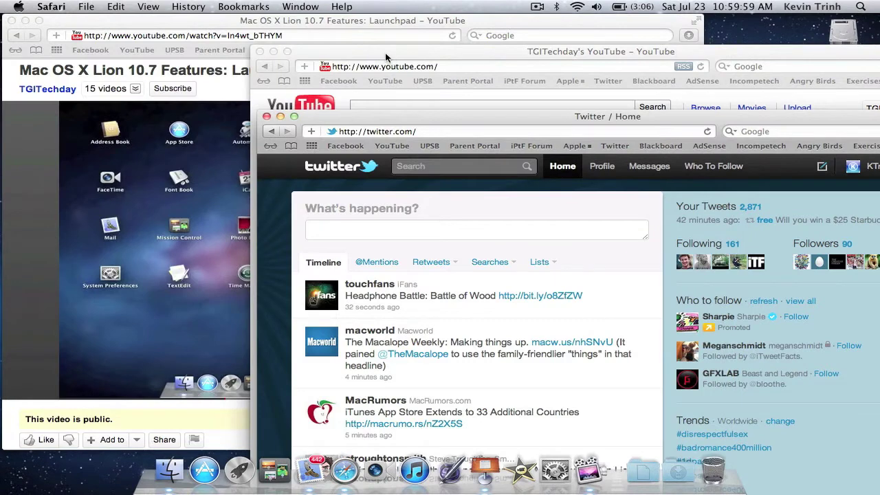
{"action": "left_click_drag", "start_coordinate": [387, 54], "coordinate": [222, 51]}
{"action": "left_click", "coordinate": [798, 122]}
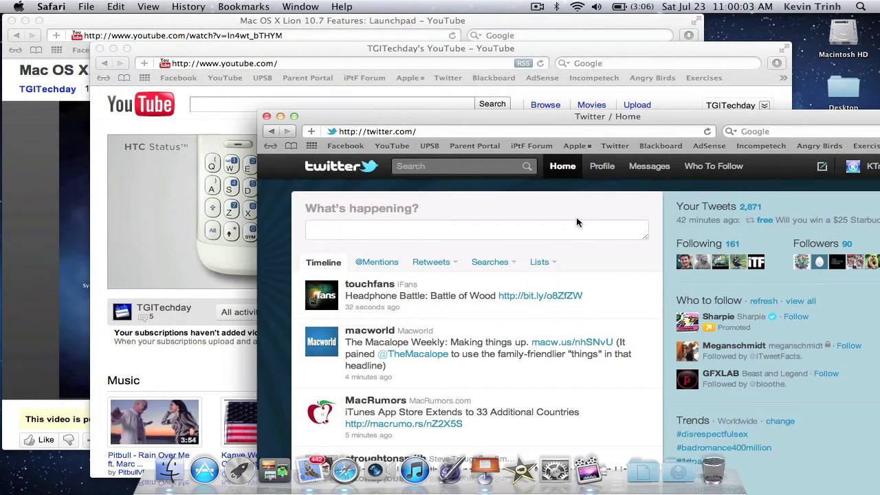
{"action": "key", "text": "XF86AudioMute"}
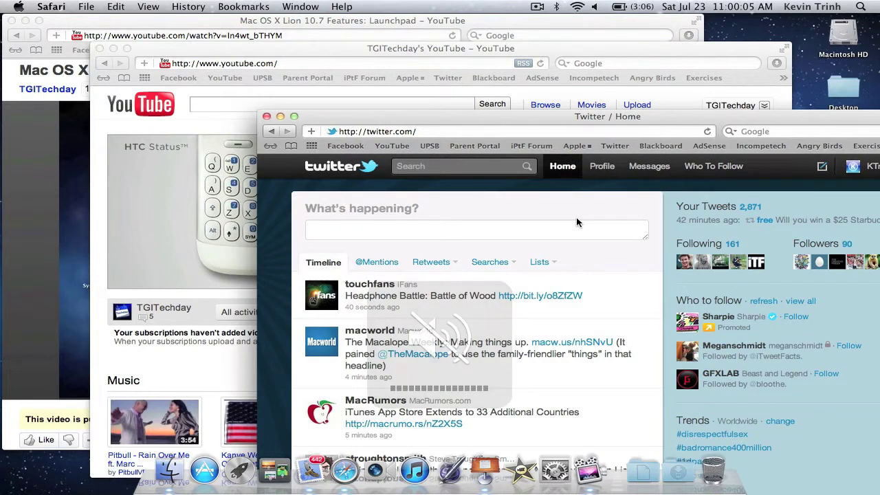
{"action": "key", "text": "ctrl+Up"}
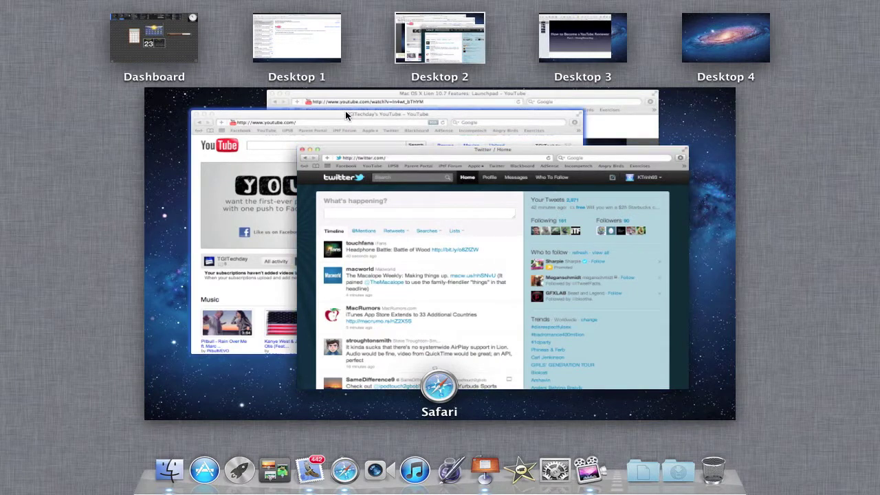
Bring the TGITechday YouTube window forward and preview the Launchpad and TGITechday windows in Mission Control.
{"action": "left_click", "coordinate": [311, 122]}
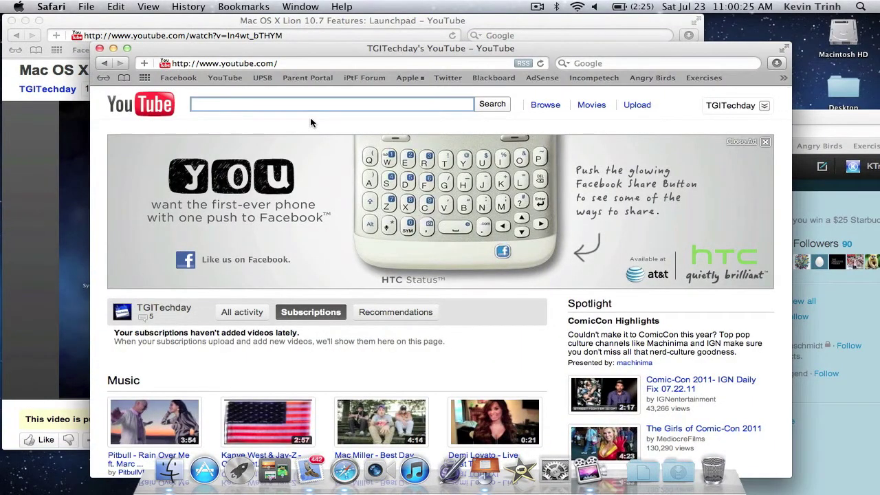
{"action": "key", "text": "ctrl+Up"}
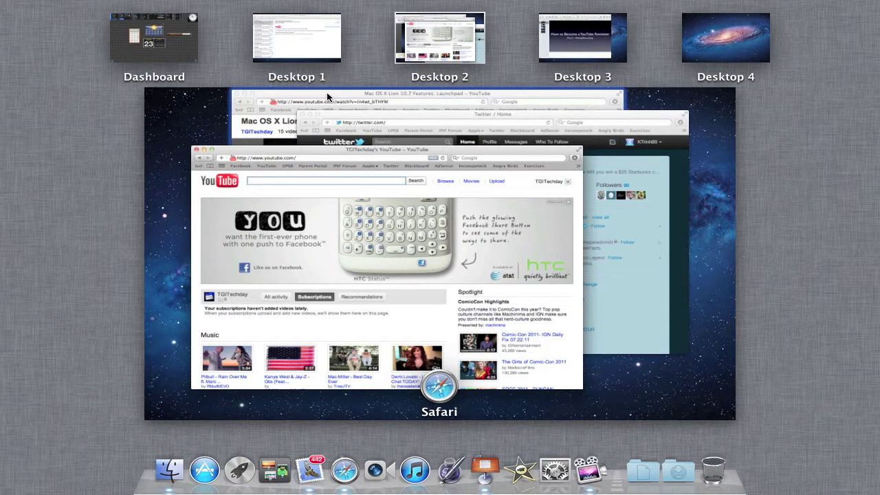
{"action": "key", "text": "space"}
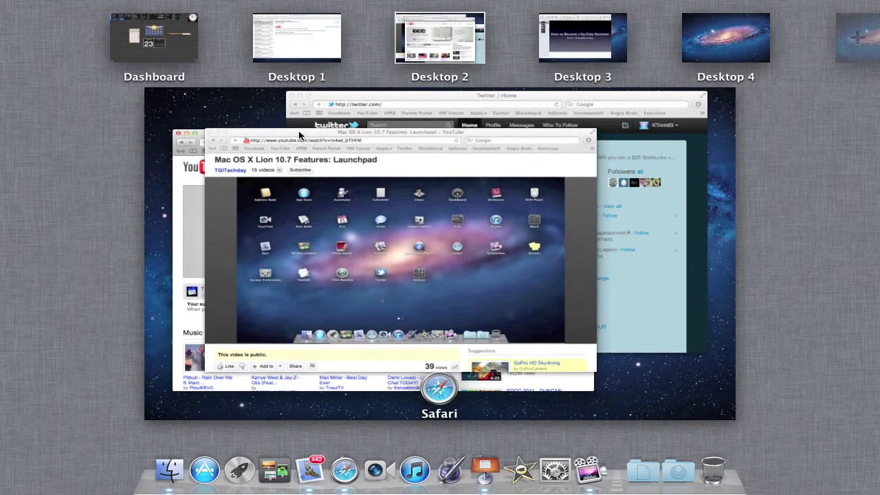
{"action": "key", "text": "Right"}
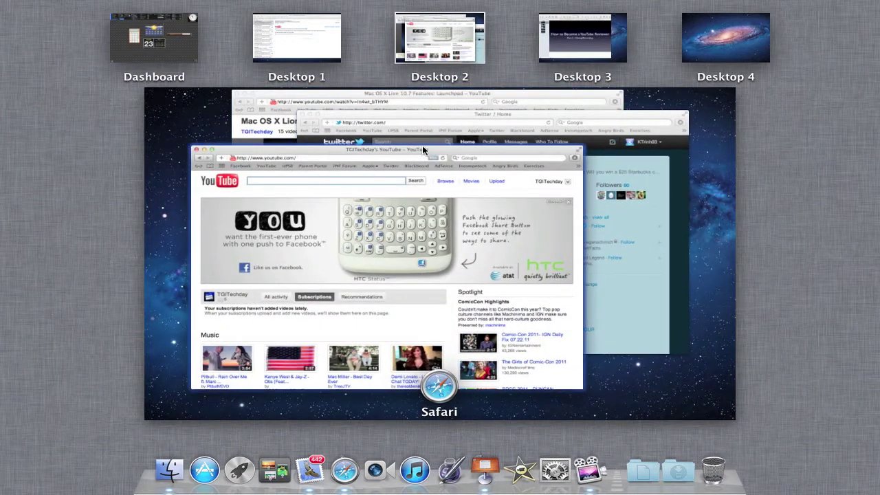
Select the Twitter window, then cycle with Command-` until the Launchpad video window is frontmost.
{"action": "left_click", "coordinate": [392, 117]}
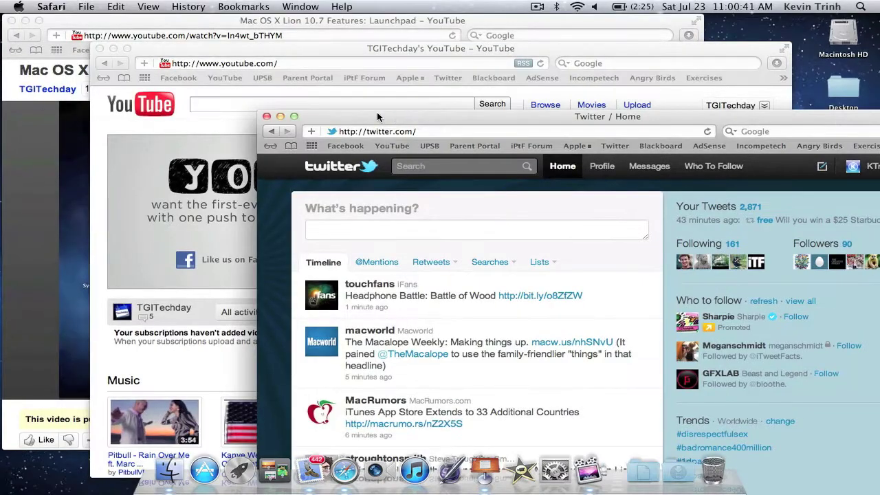
{"action": "key", "text": "super+grave"}
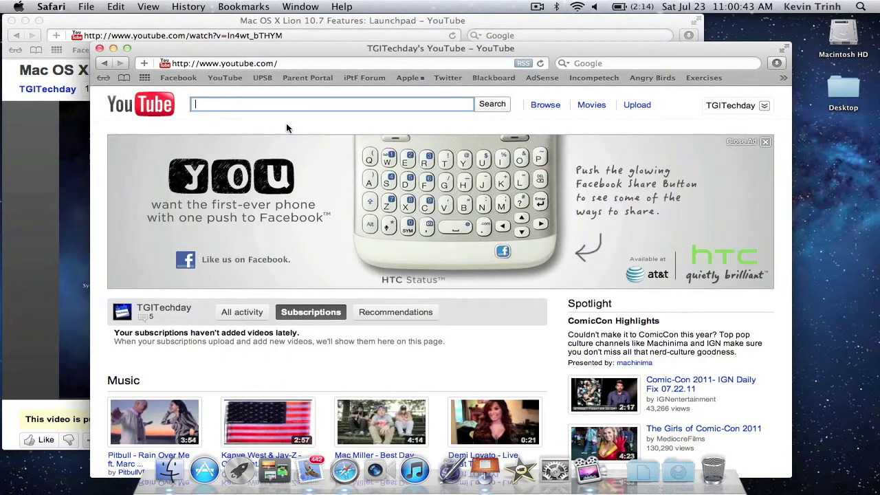
{"action": "key", "text": "super+grave"}
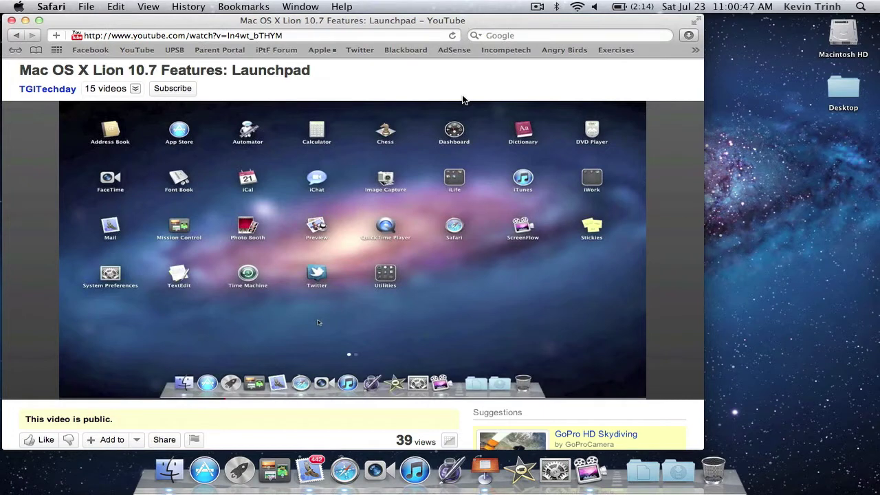
Open Twitter's home page in a new window, move it right, and discard an empty extra tab.
{"action": "key", "text": "super+n"}
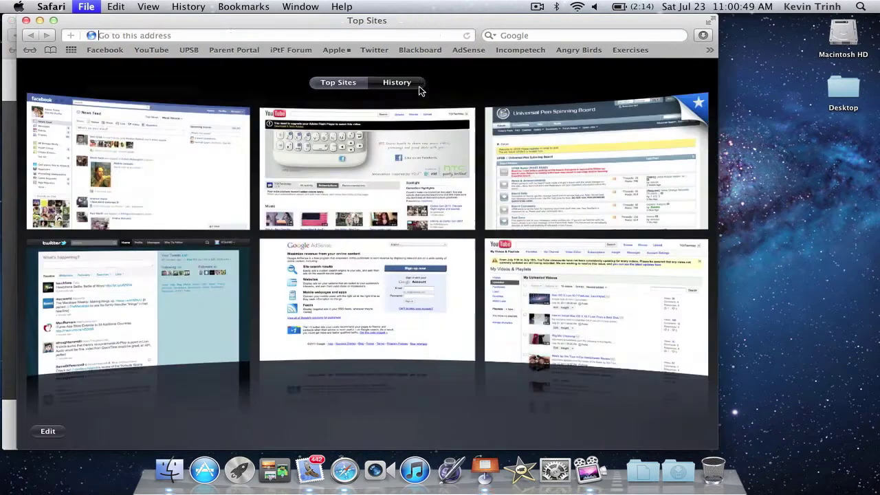
{"action": "left_click", "coordinate": [365, 50]}
{"action": "left_click_drag", "start_coordinate": [275, 27], "coordinate": [379, 28]}
{"action": "key", "text": "super+t"}
{"action": "key", "text": "super+w"}
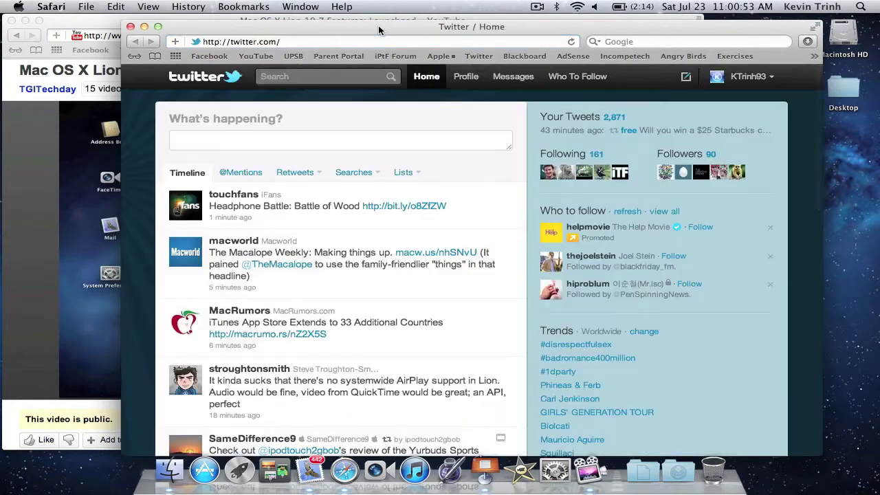
Open the YouTube home page in another window and bring the TGITechday YouTube window to the front.
{"action": "key", "text": "super+n"}
{"action": "left_click", "coordinate": [464, 124]}
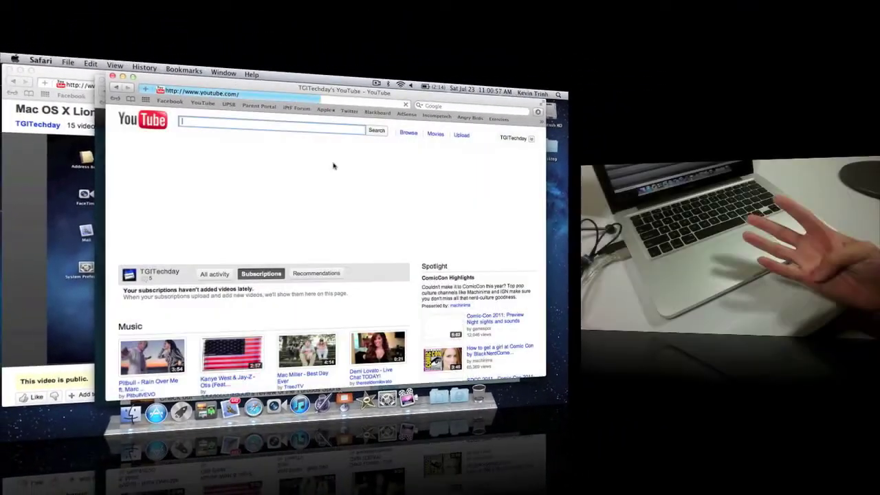
{"action": "key", "text": "ctrl+Up"}
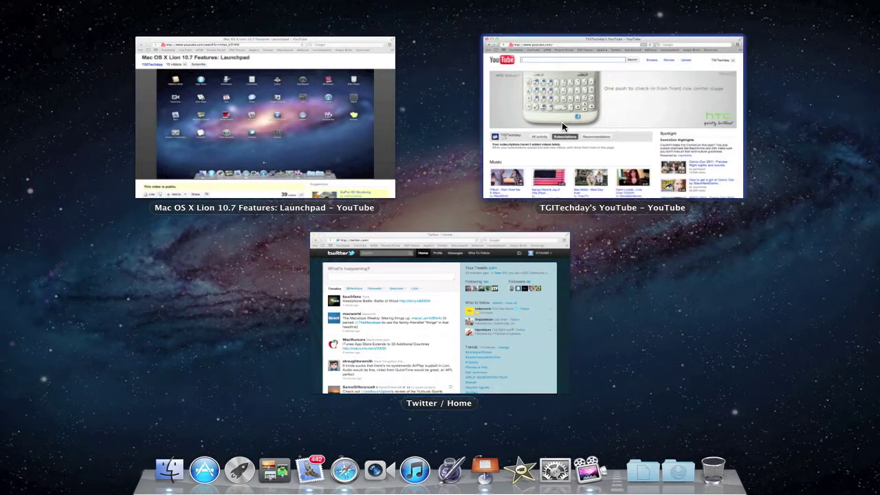
{"action": "left_click", "coordinate": [441, 157]}
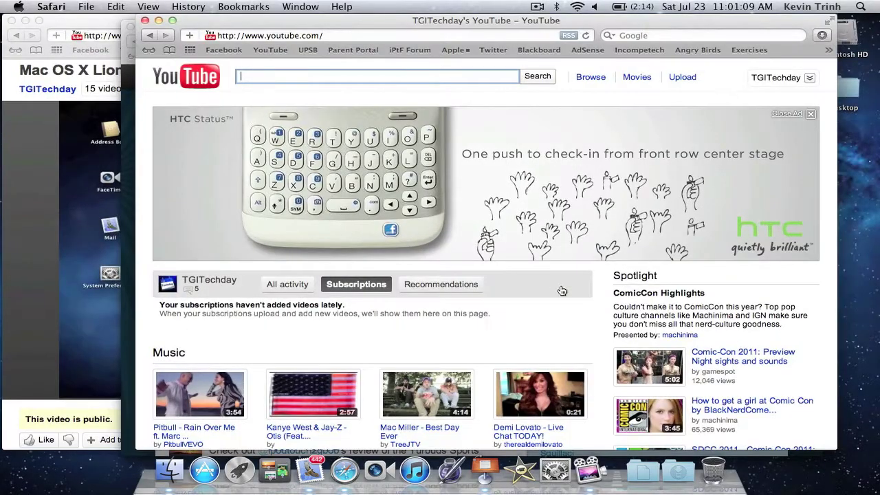
{"action": "key", "text": "ctrl+Up"}
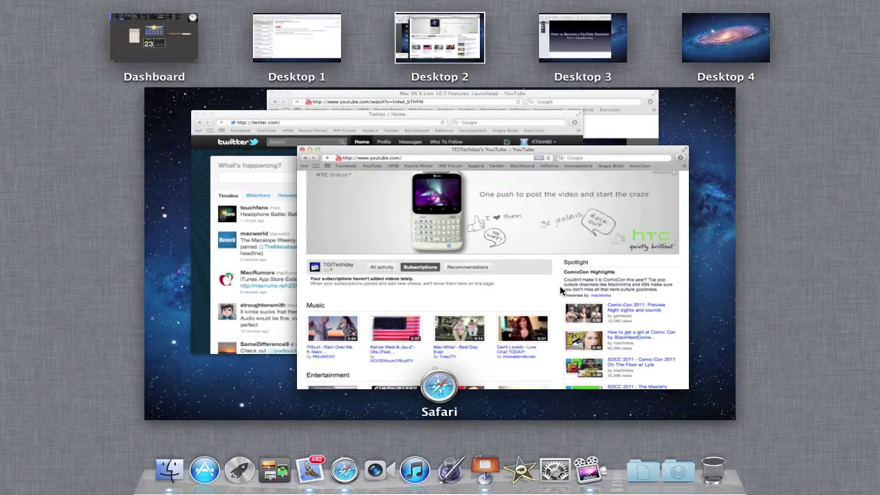
From the YouTube window, launch System Preferences and Pages, and start a Blank Pages document.
{"action": "left_click", "coordinate": [515, 184]}
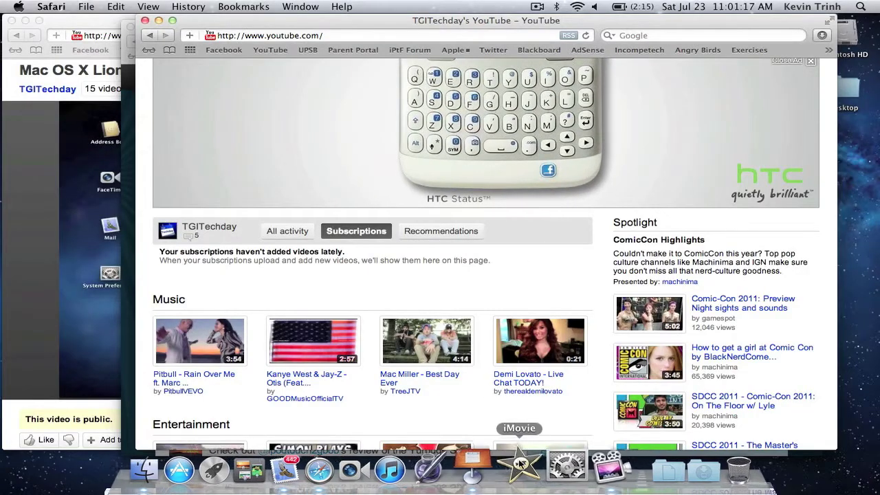
{"action": "left_click", "coordinate": [545, 471]}
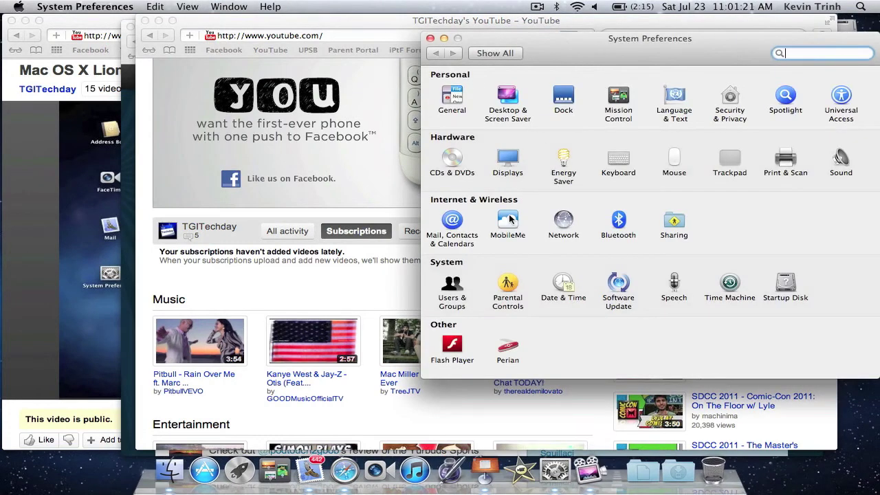
{"action": "left_click", "coordinate": [451, 469]}
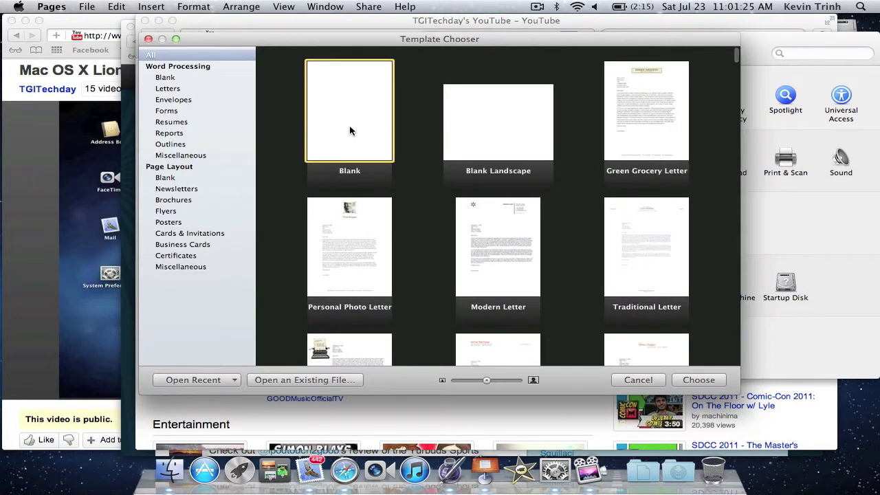
{"action": "double_click", "coordinate": [350, 129]}
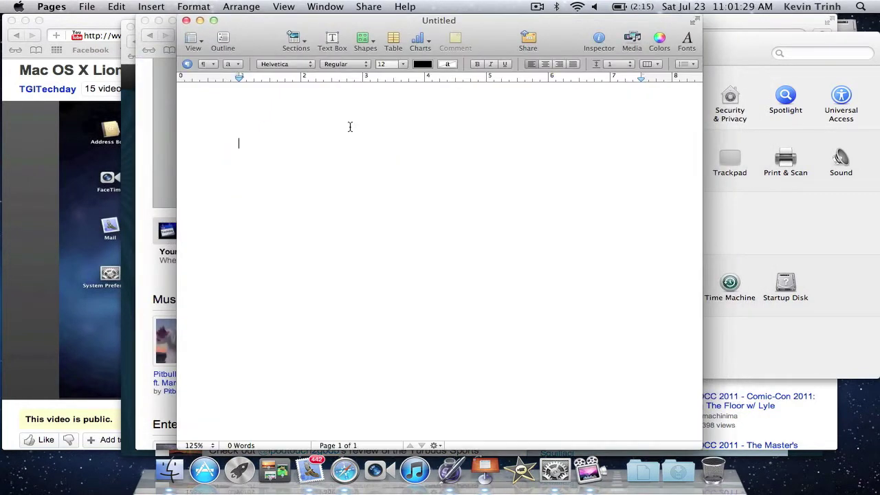
{"action": "key", "text": "ctrl+Up"}
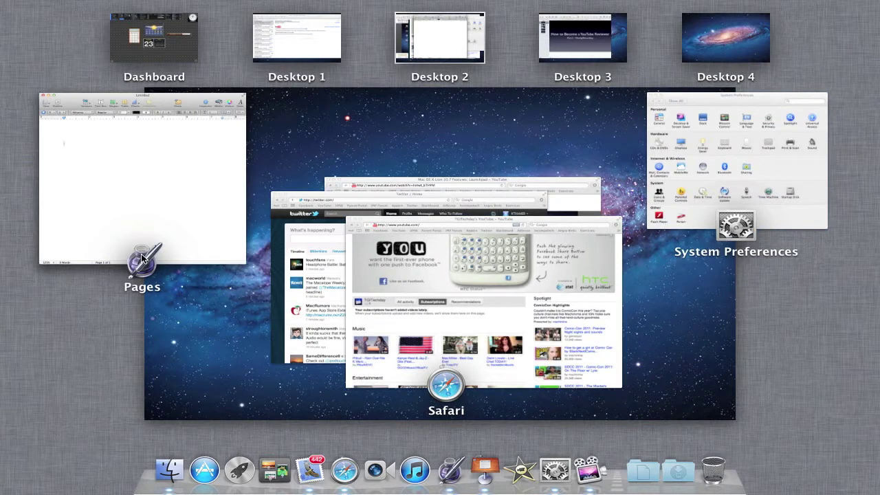
Drag Pages onto Desktop 4; briefly give System Preferences a Desktop 5, then remove it.
{"action": "left_click_drag", "start_coordinate": [142, 258], "coordinate": [707, 55]}
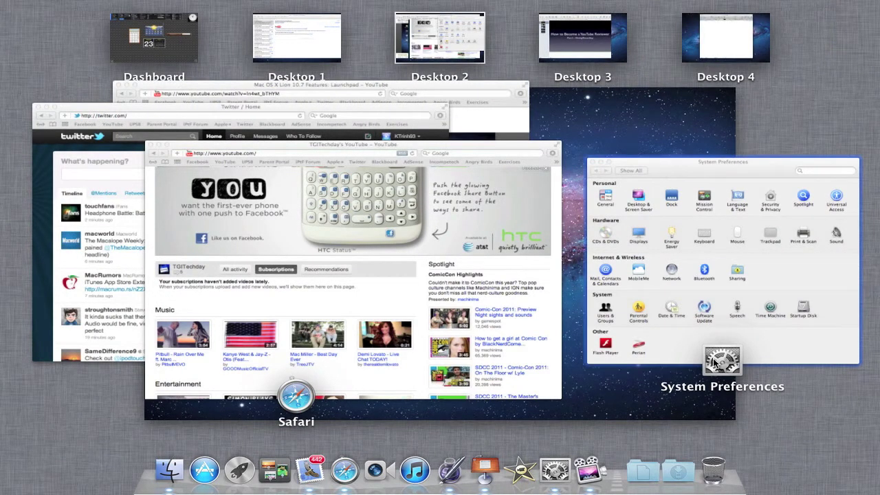
{"action": "left_click_drag", "start_coordinate": [715, 362], "coordinate": [864, 40]}
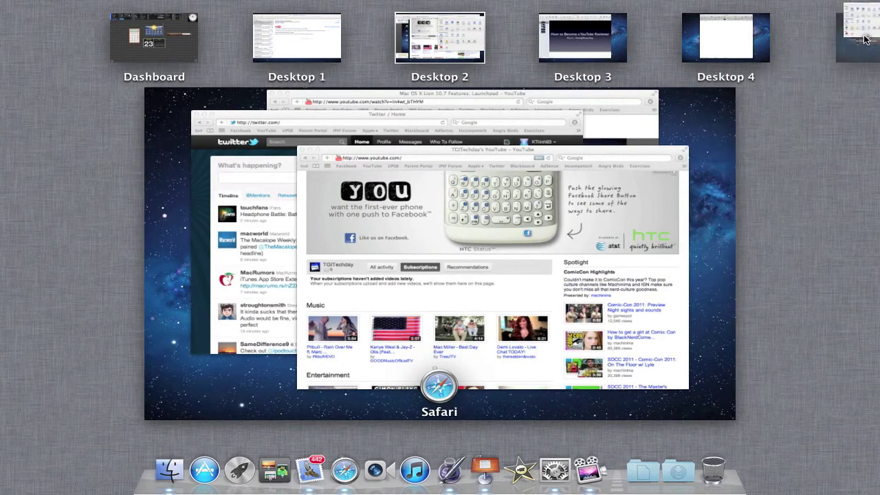
{"action": "mouse_move", "coordinate": [770, 43]}
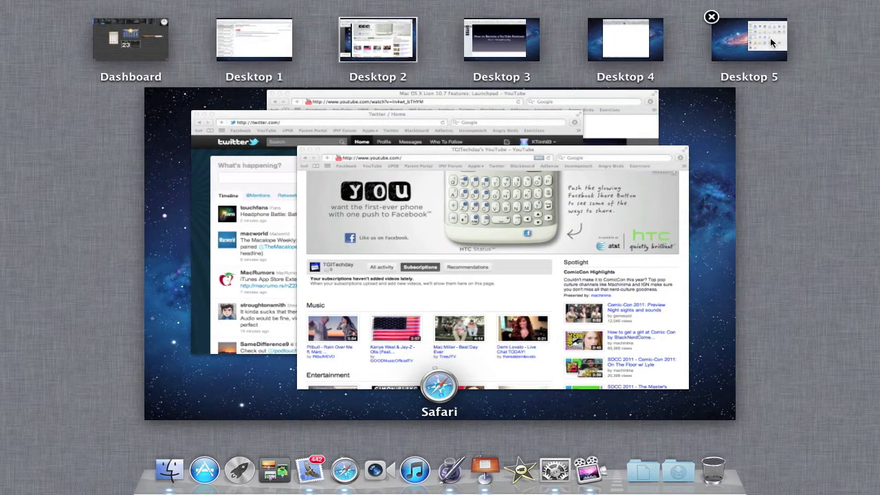
{"action": "left_click", "coordinate": [711, 16]}
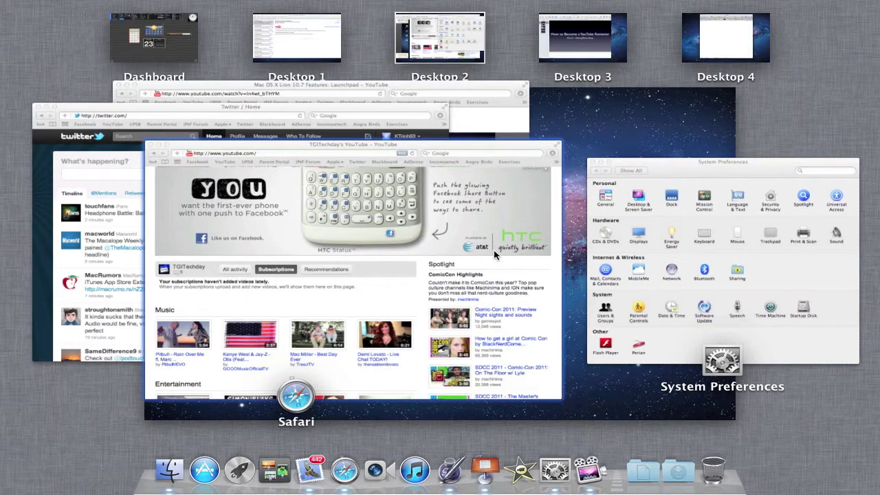
Quit System Preferences, then close the TGITechday YouTube and Twitter windows on the Safari desktop.
{"action": "left_click", "coordinate": [639, 176]}
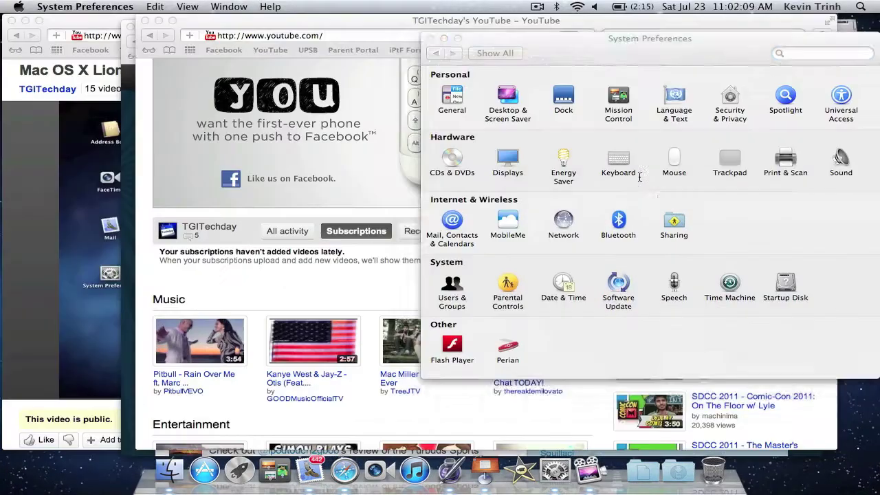
{"action": "left_click", "coordinate": [431, 38]}
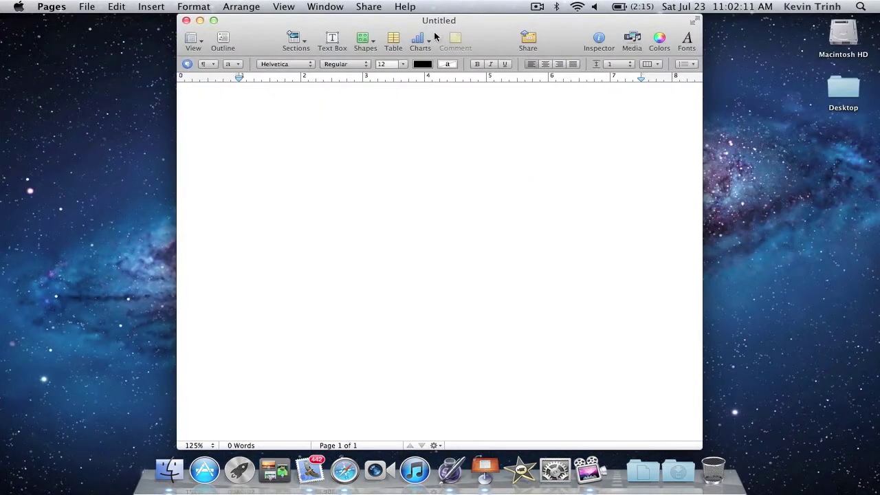
{"action": "key", "text": "super+w"}
{"action": "key", "text": "ctrl+Left"}
{"action": "key", "text": "ctrl+Left"}
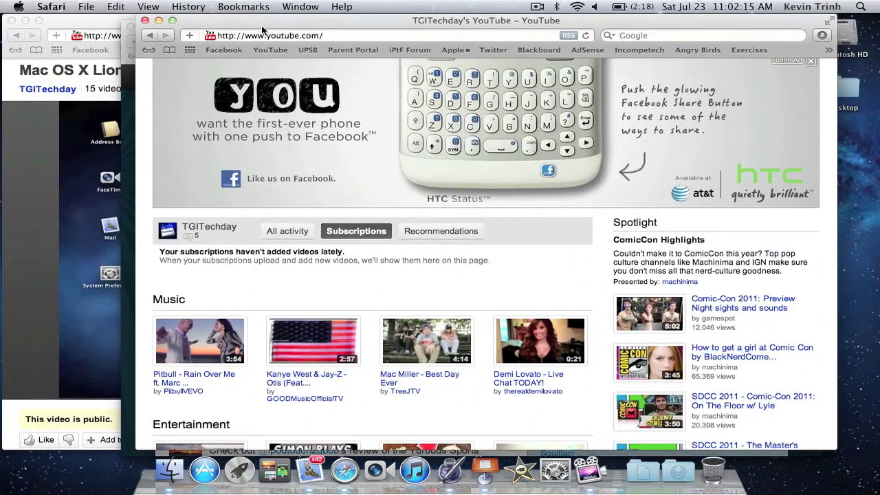
{"action": "key", "text": "super+w"}
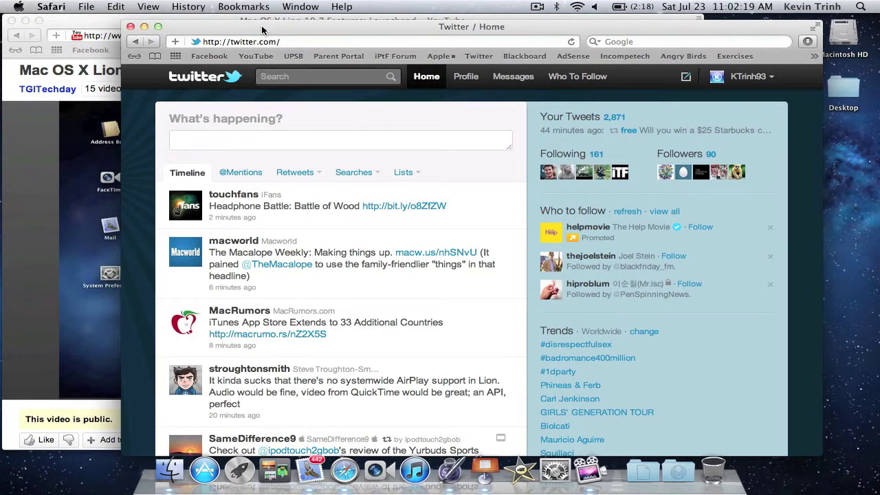
{"action": "key", "text": "super+w"}
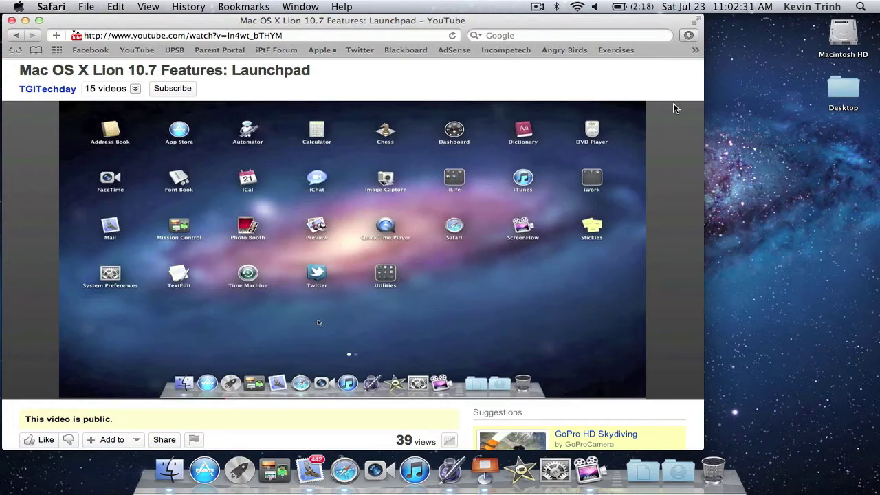
Switch from the Mail desktop through Safari's to the empty desktop and back to Safari's.
{"action": "key", "text": "ctrl+Left"}
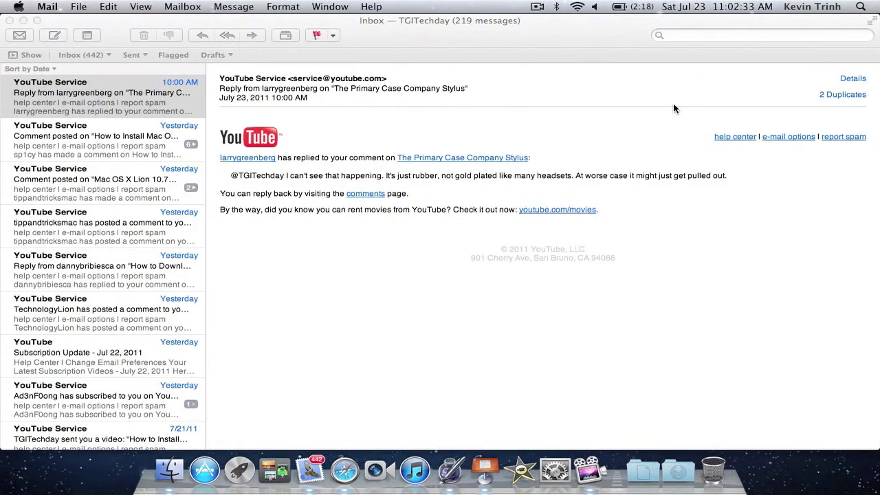
{"action": "key", "text": "ctrl+Right"}
{"action": "key", "text": "ctrl+Right"}
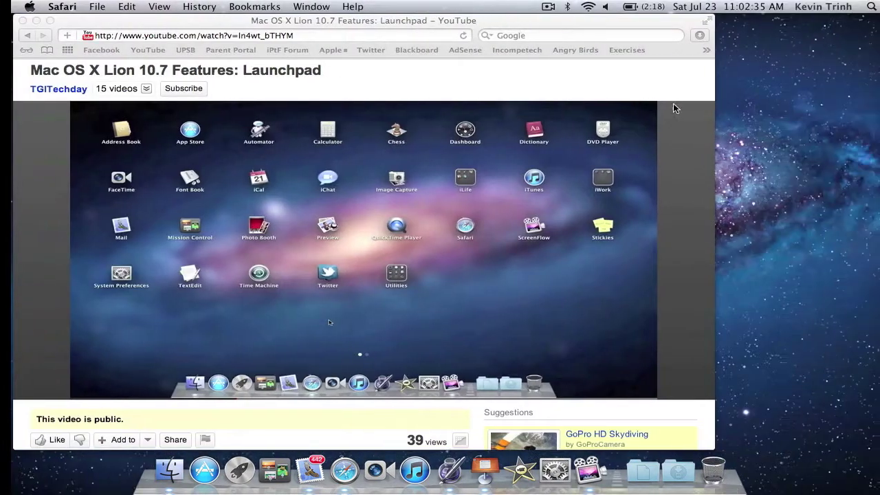
{"action": "key", "text": "ctrl+Right"}
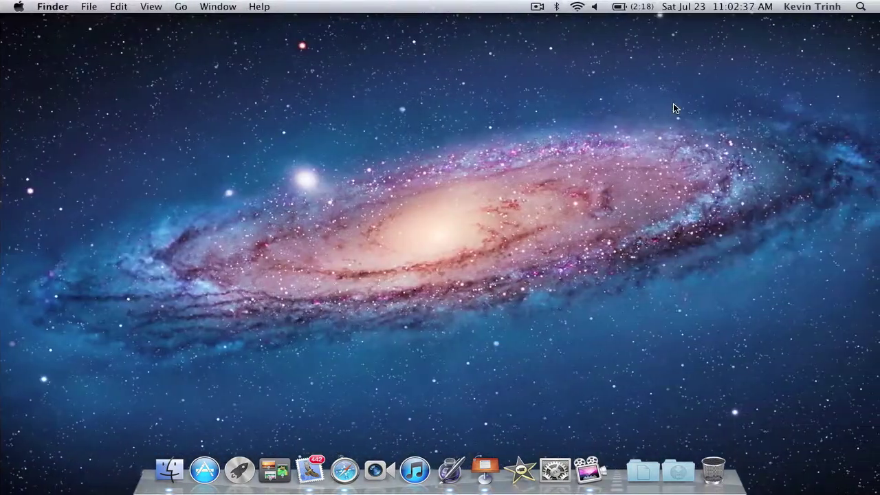
{"action": "key", "text": "ctrl+Left"}
{"action": "key", "text": "ctrl+Left"}
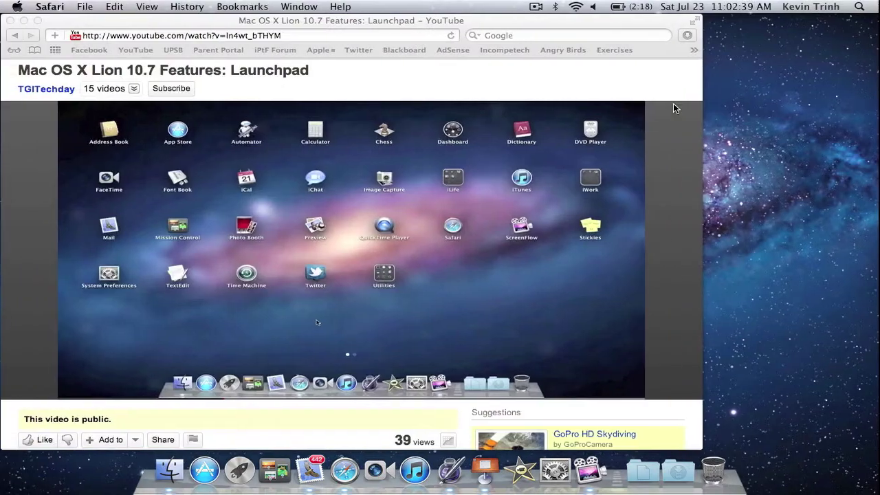